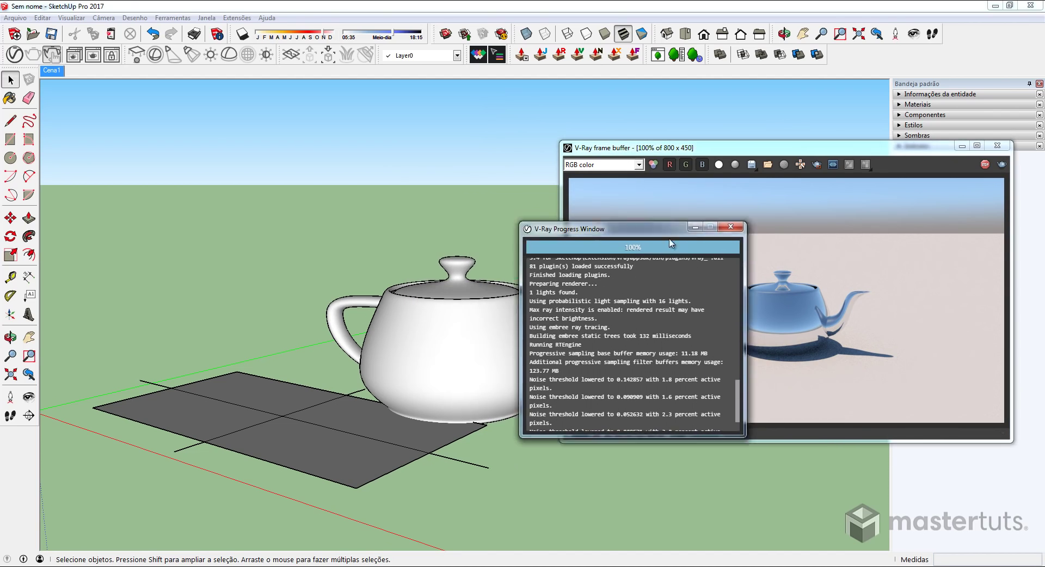
Bring the render window forward and check the list of available toolbars for the Sombras (shadows) toolbar
{"action": "left_click", "coordinate": [745, 156]}
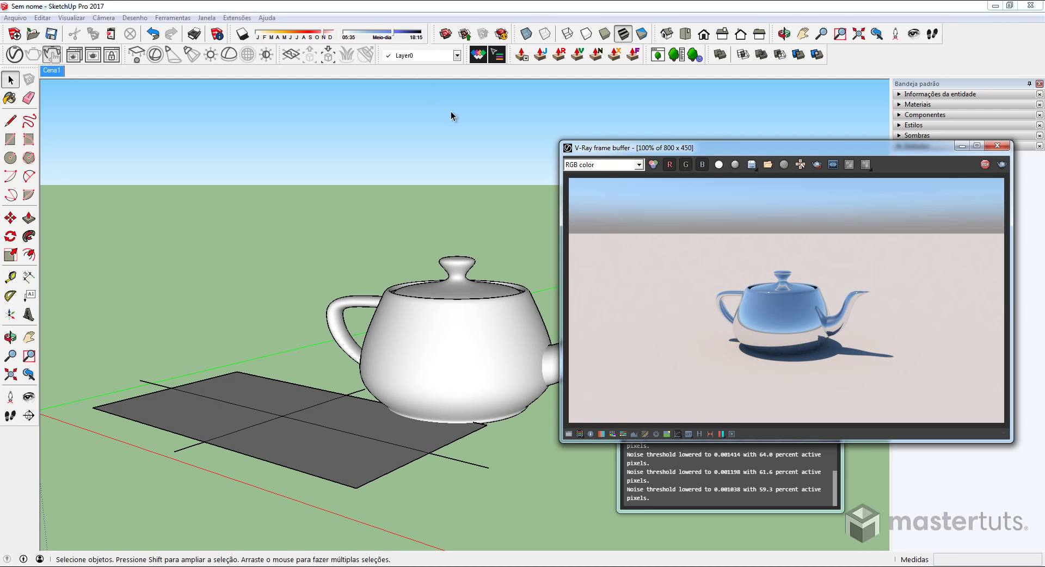
{"action": "left_click", "coordinate": [481, 35]}
{"action": "right_click", "coordinate": [482, 35]}
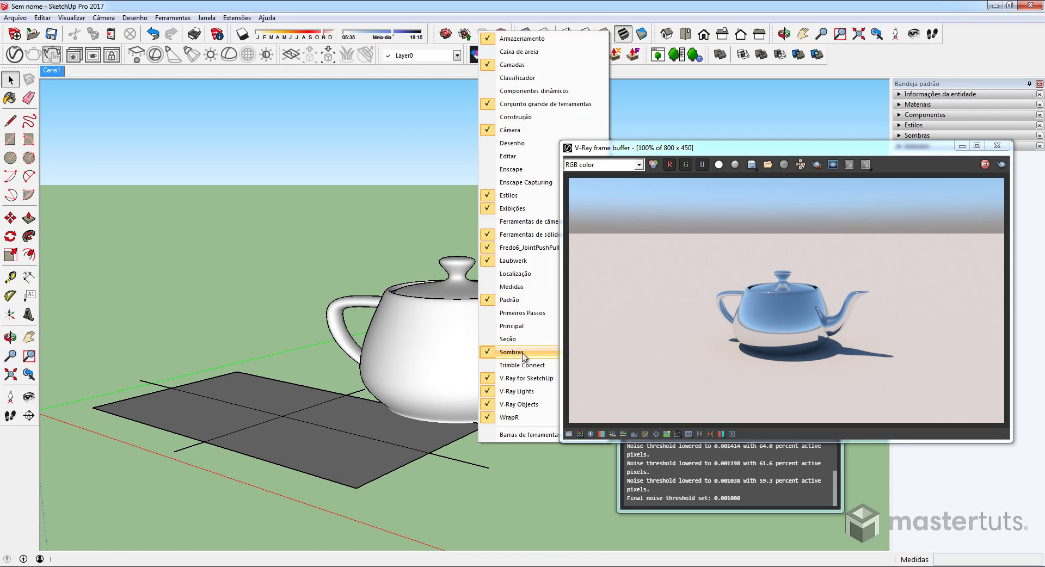
{"action": "left_click", "coordinate": [390, 24]}
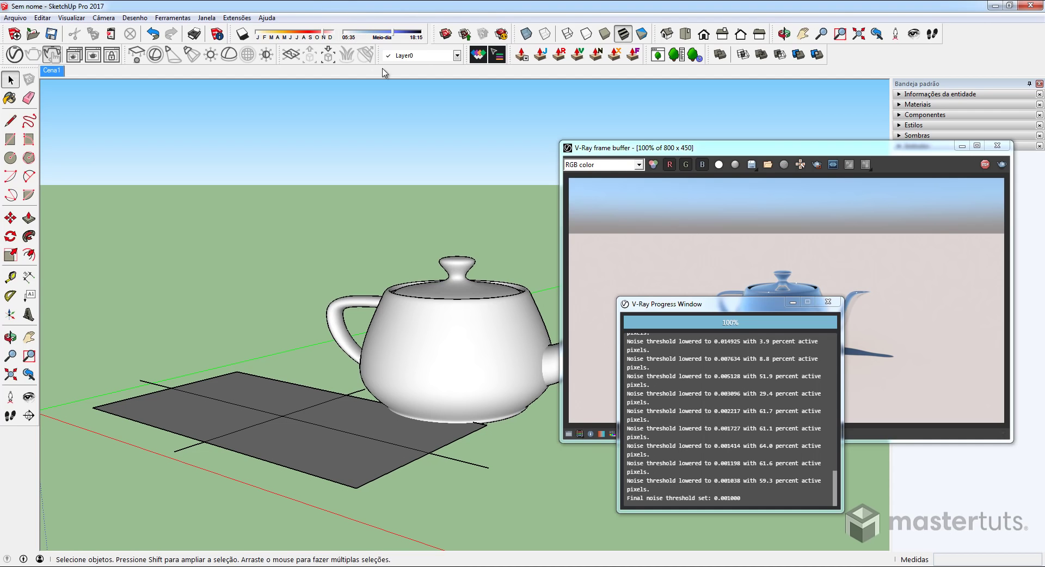
Move the V-Ray frame buffer off the tray and examine the time and date settings under Sombras
{"action": "left_click", "coordinate": [643, 149]}
{"action": "left_click_drag", "start_coordinate": [603, 152], "coordinate": [520, 152]}
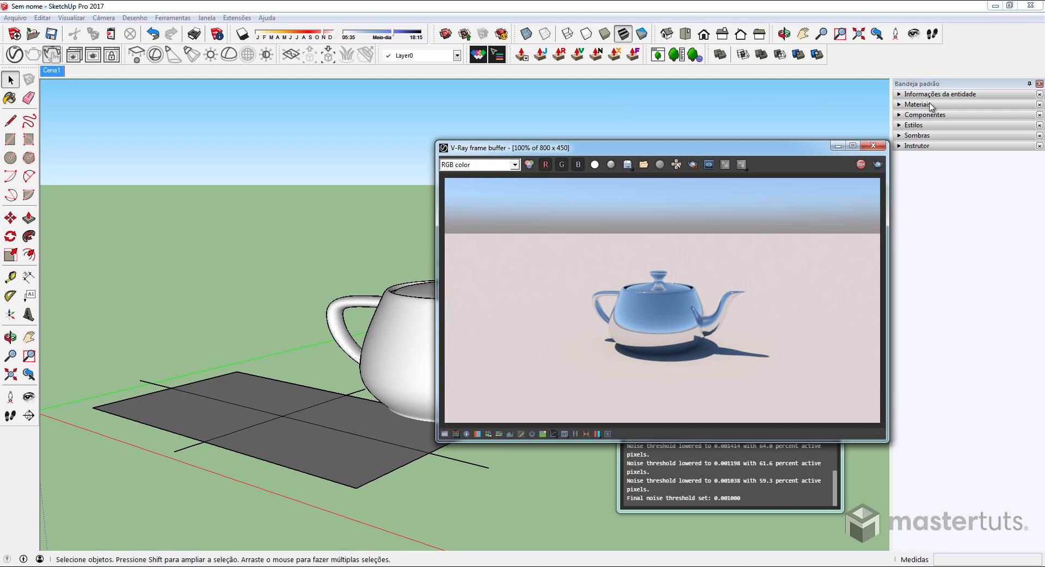
{"action": "left_click", "coordinate": [900, 136]}
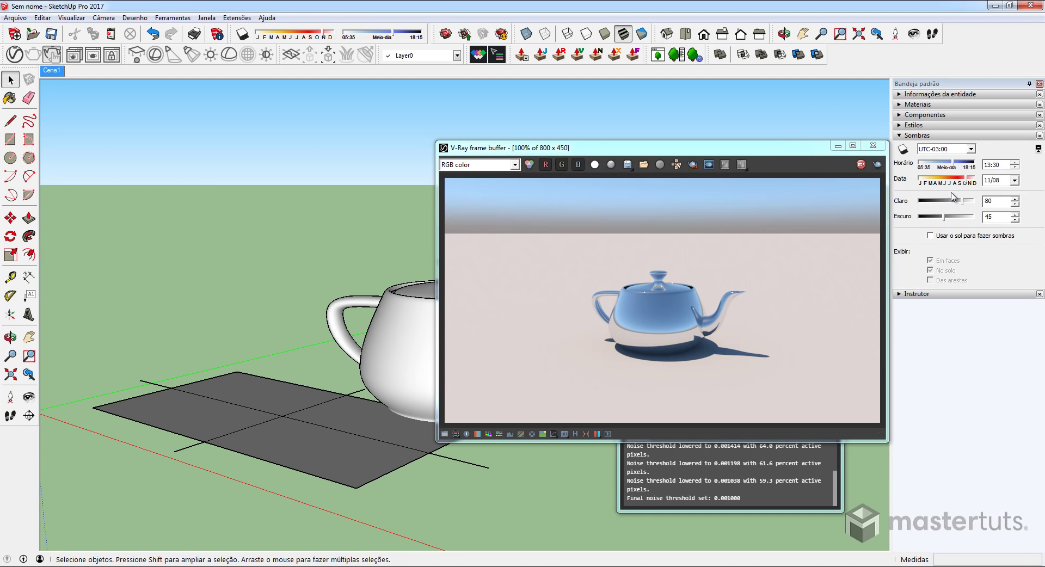
{"action": "left_click", "coordinate": [900, 137]}
Reposition the V-Ray frame buffer beside the teapot and shift the sun's time of day back to the morning
{"action": "left_click_drag", "start_coordinate": [782, 151], "coordinate": [834, 151]}
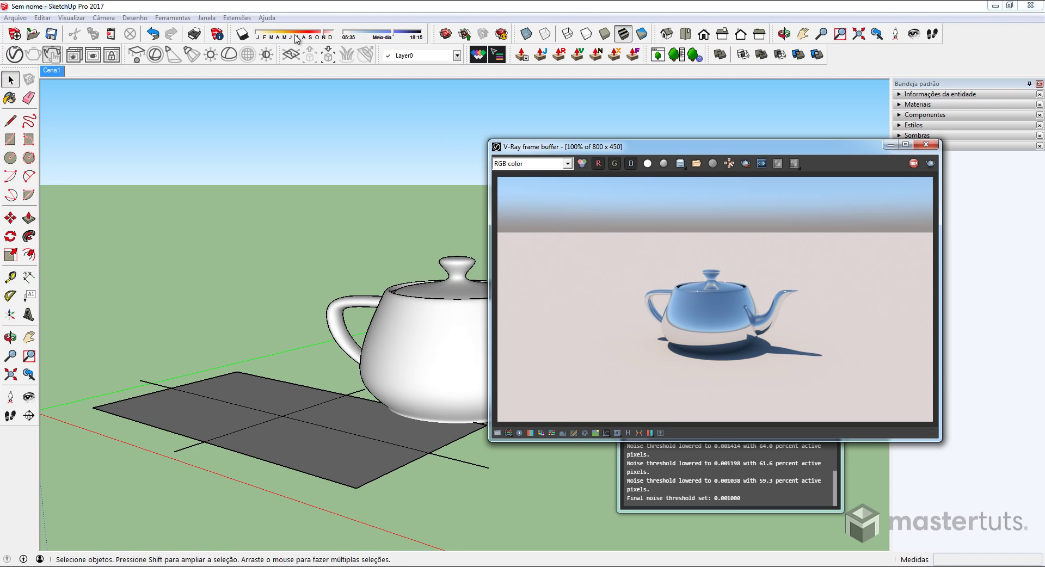
{"action": "left_click", "coordinate": [393, 34]}
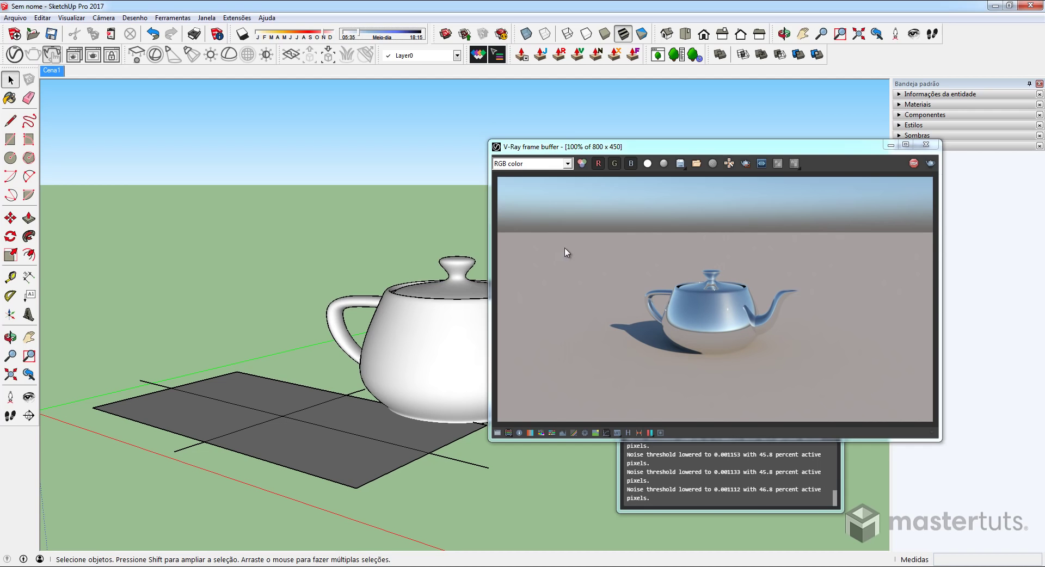
Show the SunLight's full parameters in the V-Ray Asset Editor, with its window placed clear of the render
{"action": "left_click", "coordinate": [21, 63]}
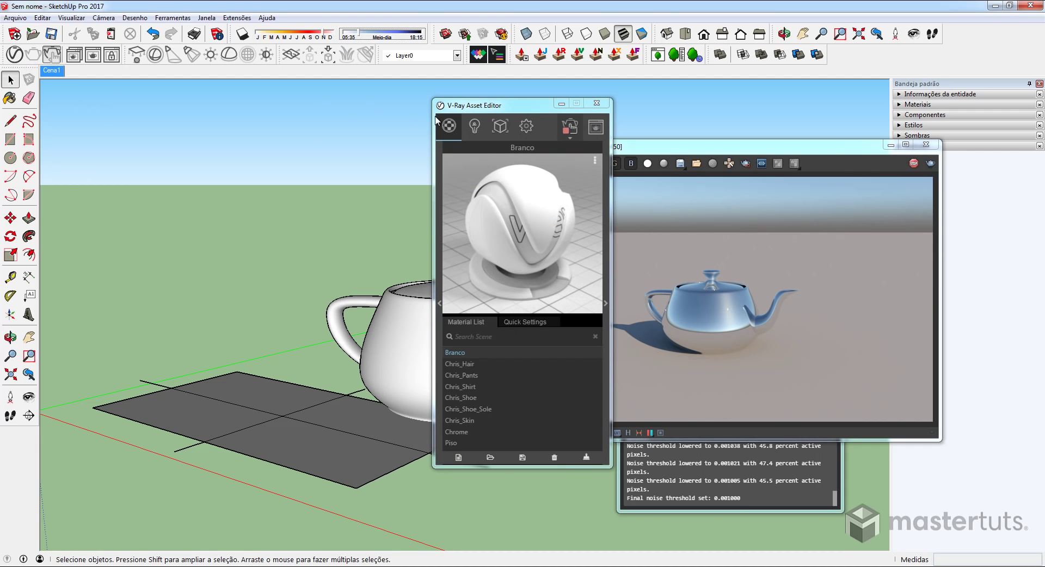
{"action": "left_click", "coordinate": [474, 127]}
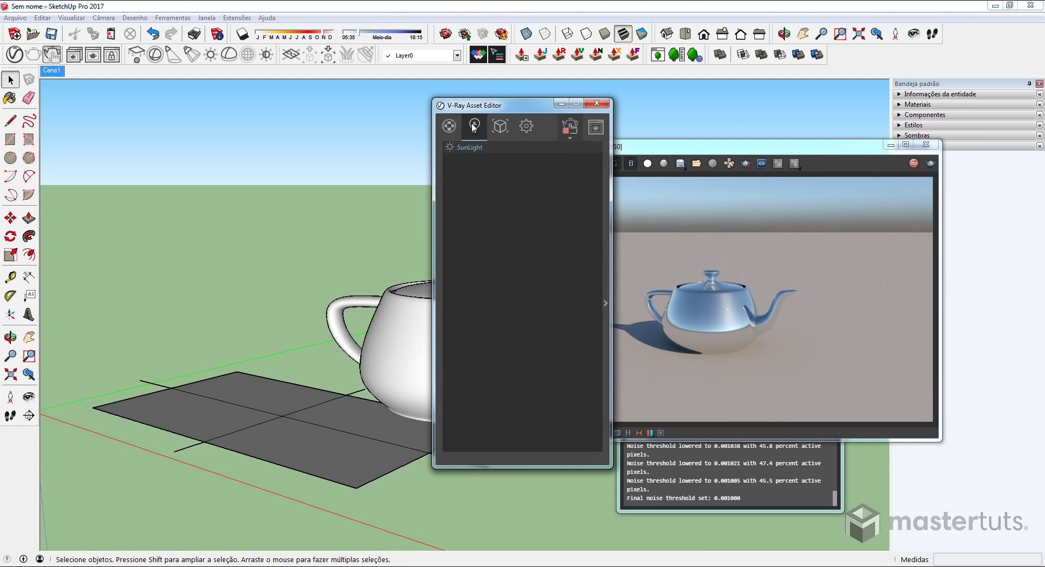
{"action": "left_click_drag", "start_coordinate": [497, 108], "coordinate": [103, 94]}
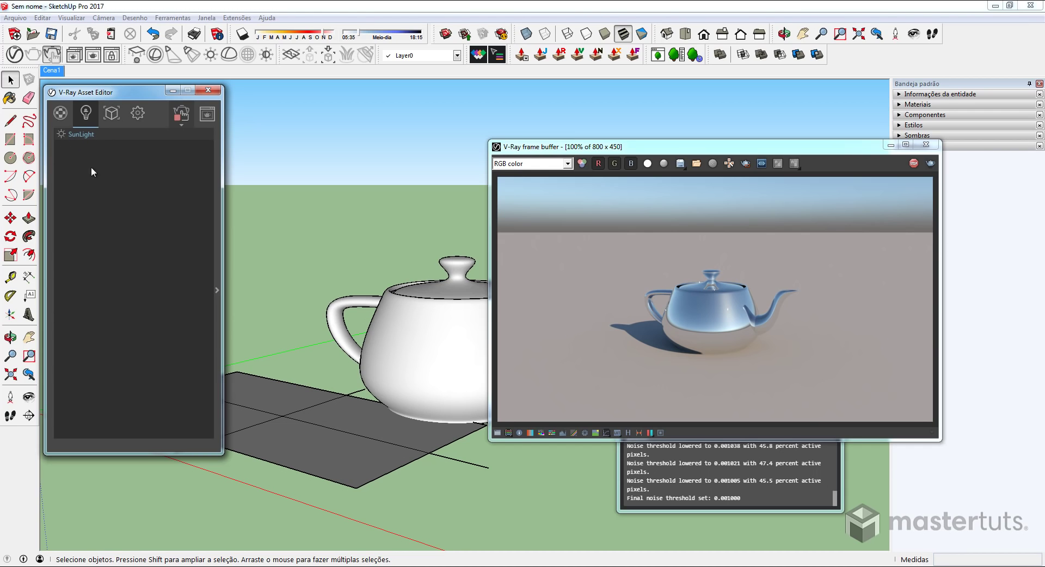
{"action": "left_click", "coordinate": [217, 290]}
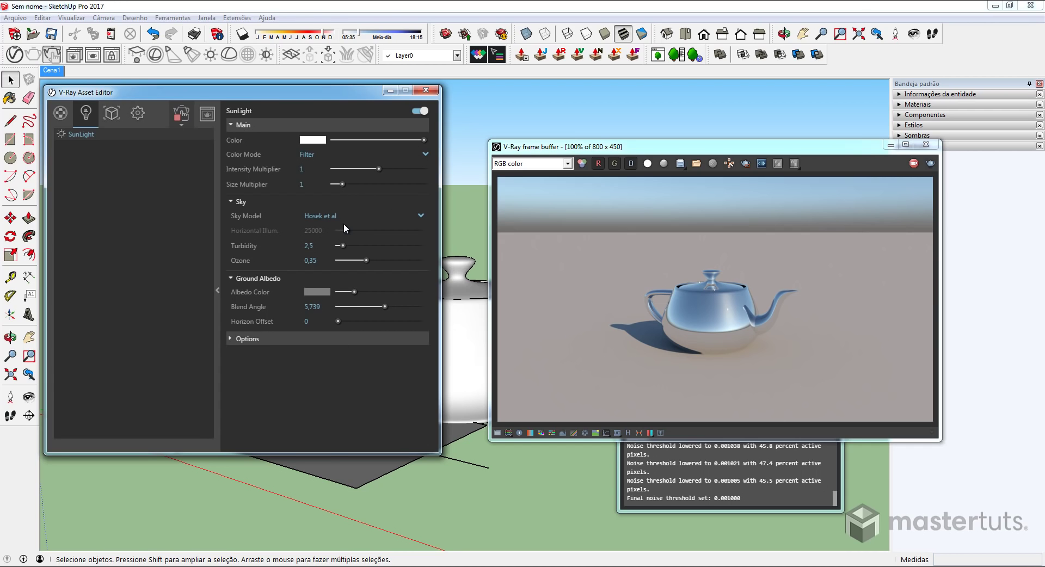
Disable the SunLight to preview the teapot render without sun, and enable it again
{"action": "left_click", "coordinate": [416, 112]}
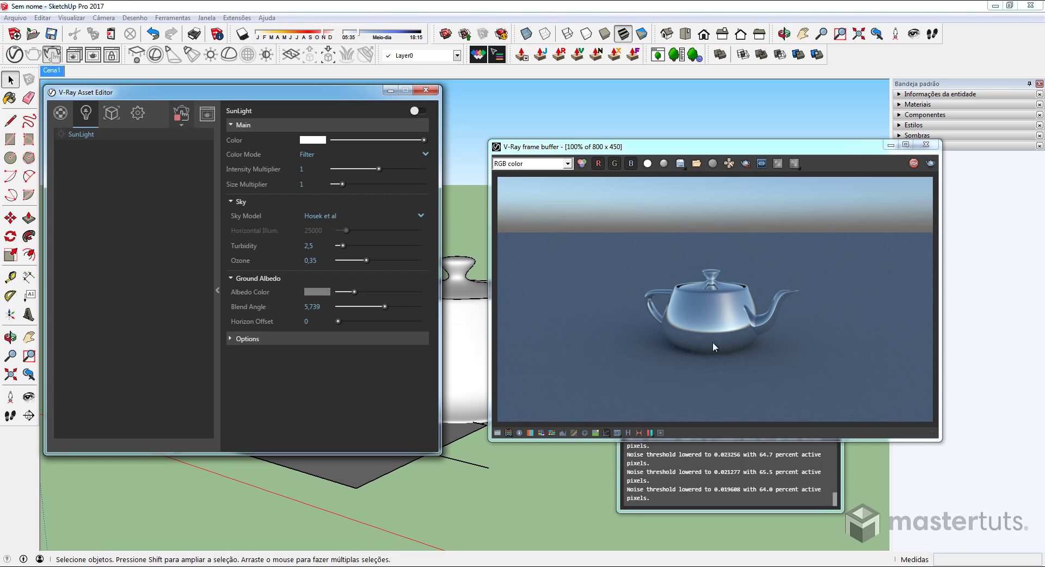
{"action": "left_click", "coordinate": [423, 111]}
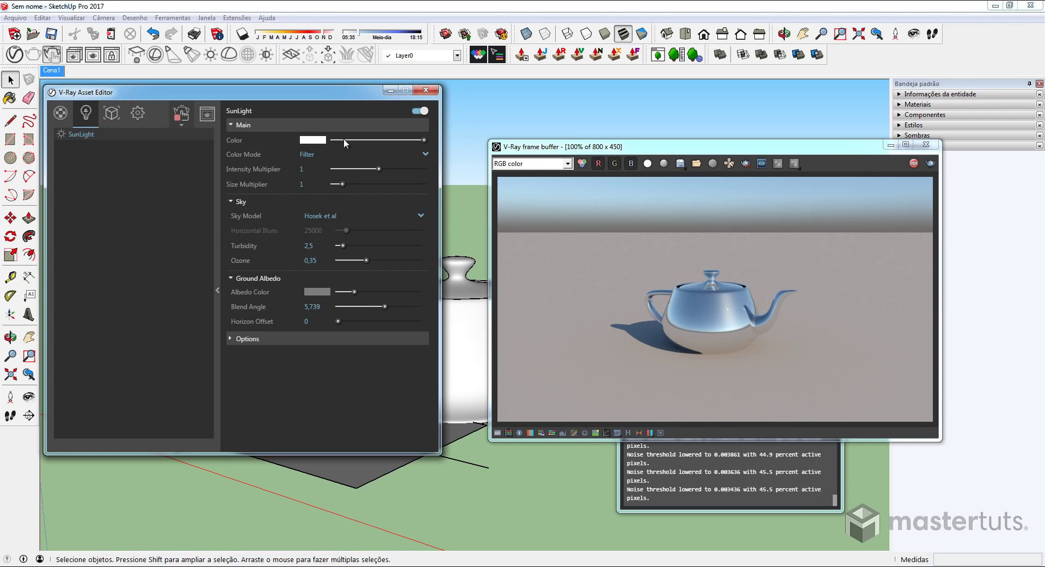
Test a bright pink SunLight color (255, 0, 128) in the render and restore the color to white
{"action": "left_click", "coordinate": [314, 140]}
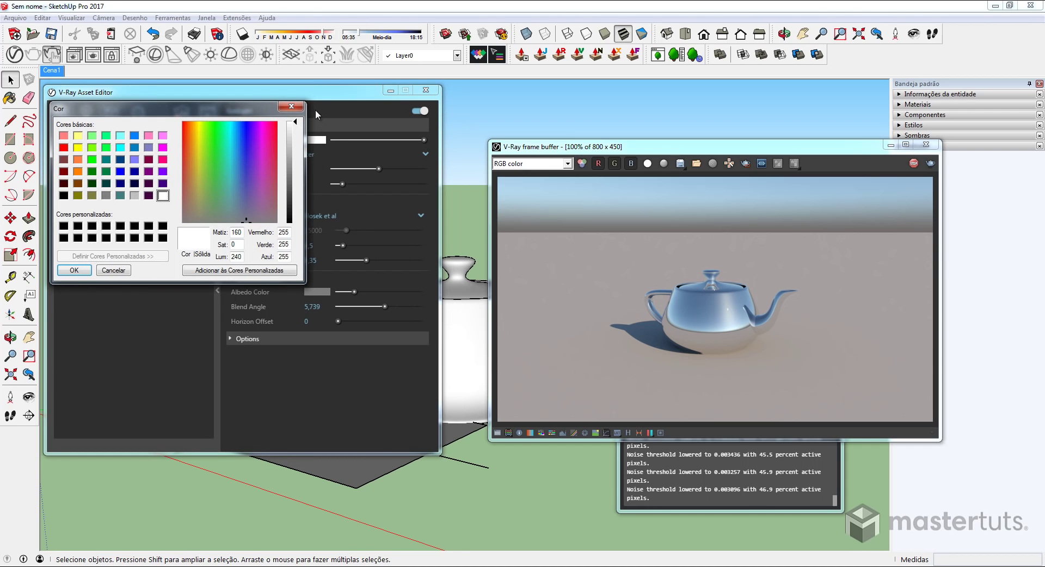
{"action": "left_click", "coordinate": [162, 159]}
{"action": "left_click", "coordinate": [74, 270]}
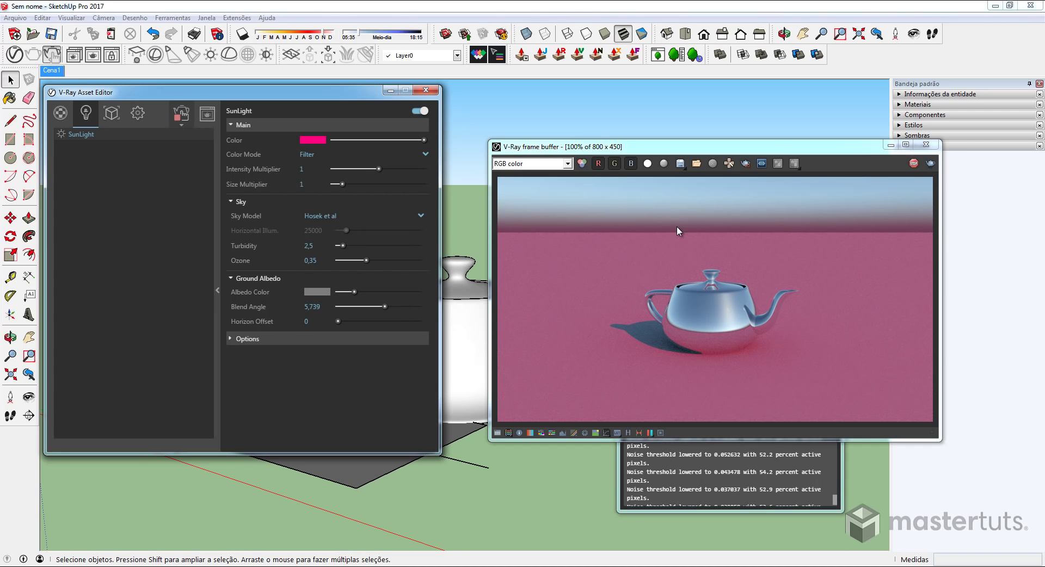
{"action": "left_click", "coordinate": [319, 140]}
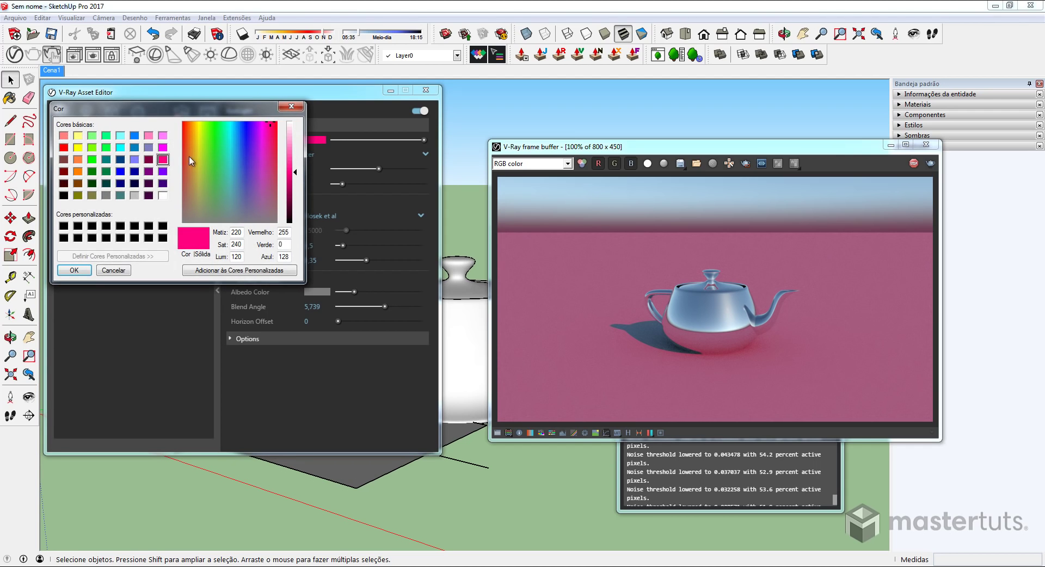
{"action": "left_click", "coordinate": [162, 195]}
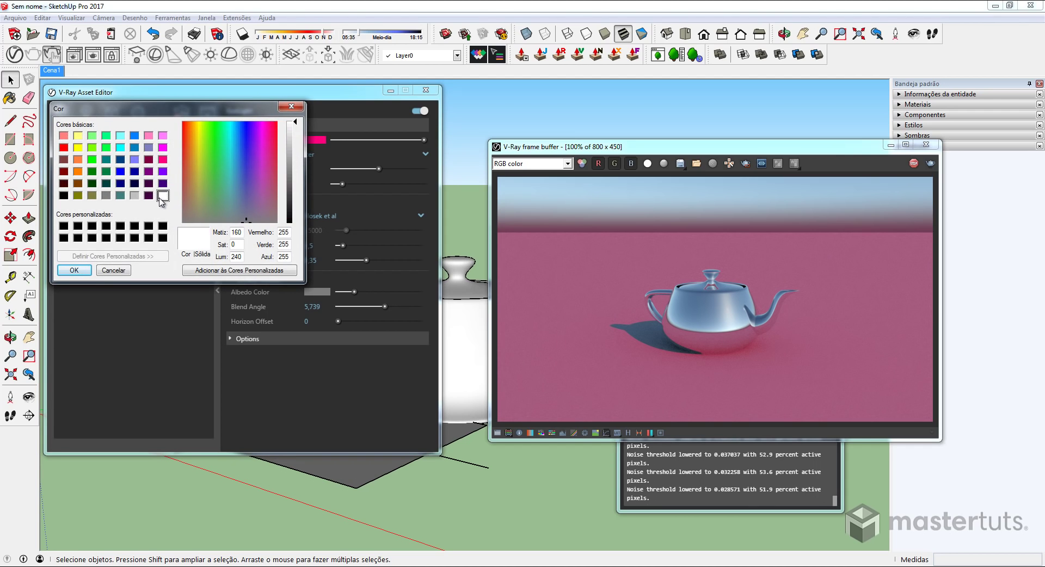
{"action": "left_click", "coordinate": [74, 271]}
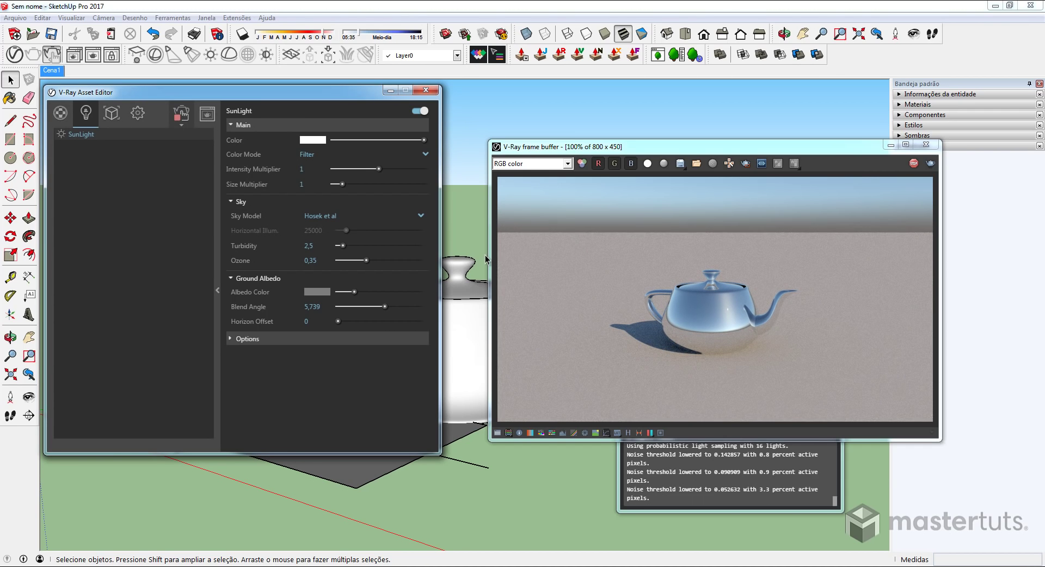
Try the Override color mode on the SunLight and return the mode to Filter
{"action": "left_click", "coordinate": [425, 154]}
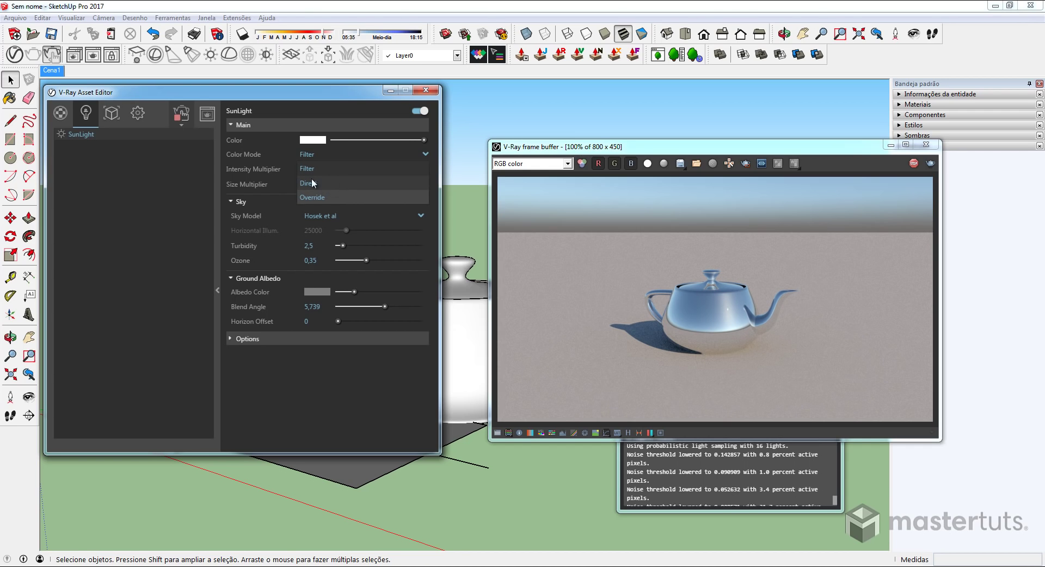
{"action": "left_click", "coordinate": [315, 198]}
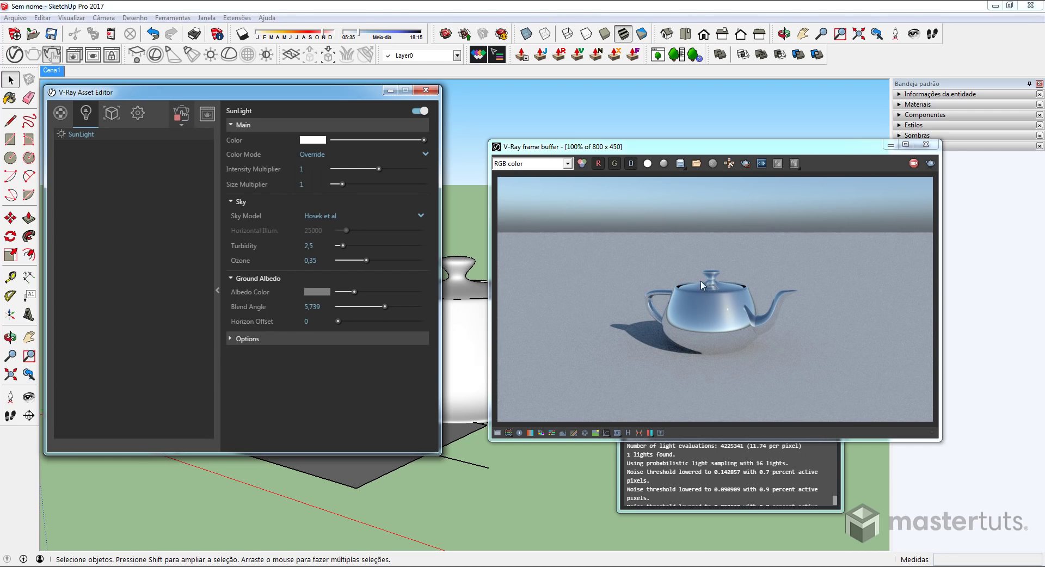
{"action": "left_click", "coordinate": [424, 154]}
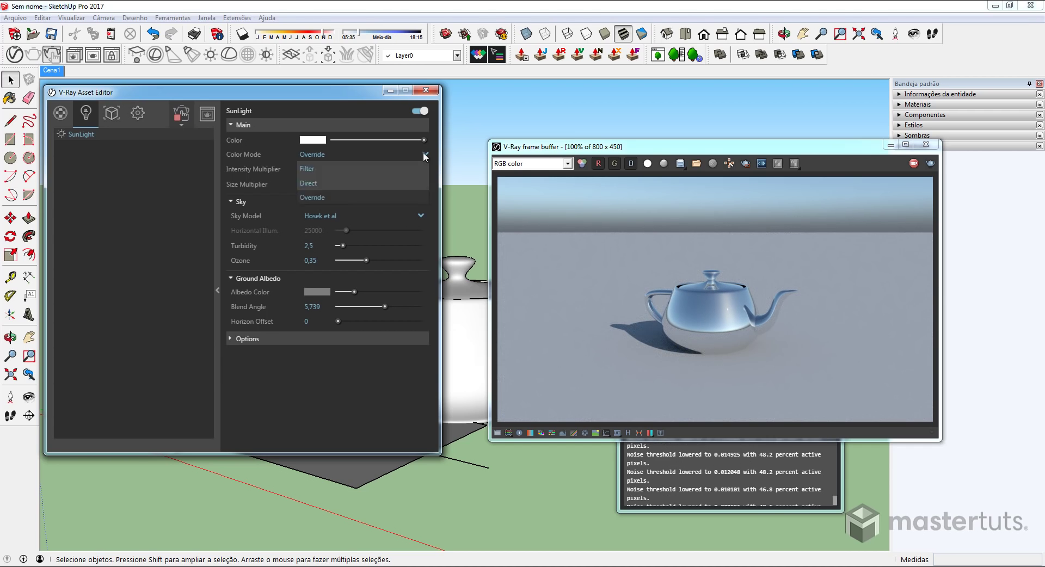
{"action": "left_click", "coordinate": [397, 163]}
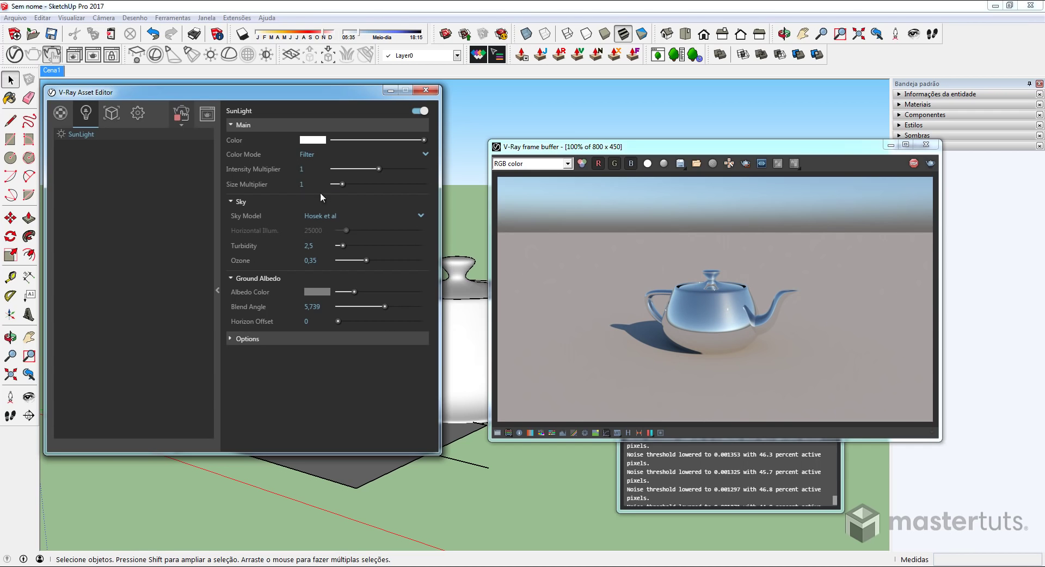
Raise the SunLight's Size Multiplier to 7,8 and turn the camera up to the sun disc in the sky
{"action": "left_click_drag", "start_coordinate": [343, 185], "coordinate": [404, 188]}
{"action": "left_click", "coordinate": [28, 397]}
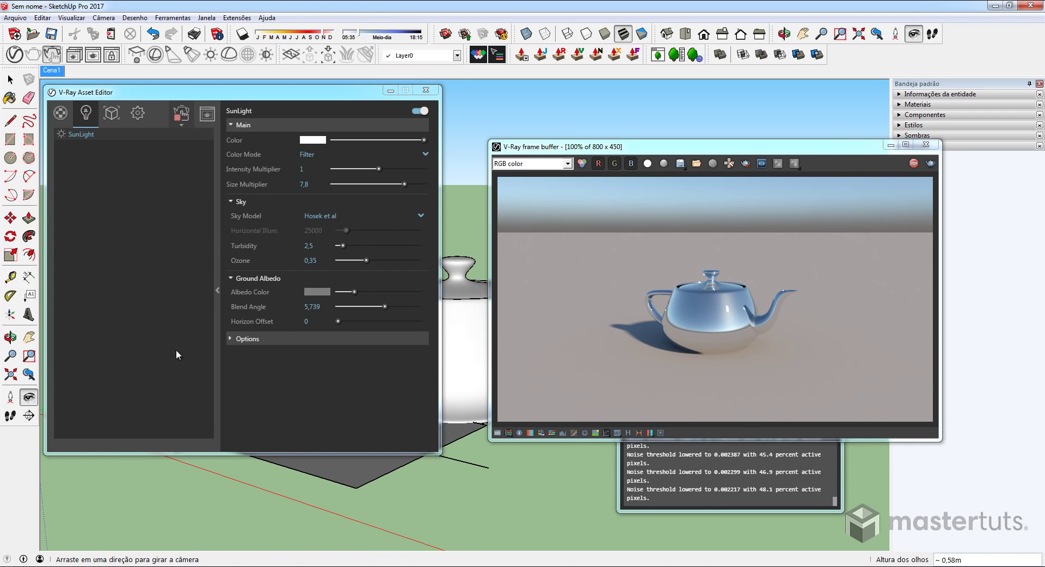
{"action": "mouse_move", "coordinate": [477, 139]}
{"action": "left_mouse_down"}
{"action": "mouse_move", "coordinate": [782, 72]}
{"action": "mouse_move", "coordinate": [630, 131]}
{"action": "mouse_move", "coordinate": [744, 93]}
{"action": "mouse_move", "coordinate": [710, 106]}
{"action": "mouse_move", "coordinate": [760, 103]}
{"action": "left_mouse_up"}
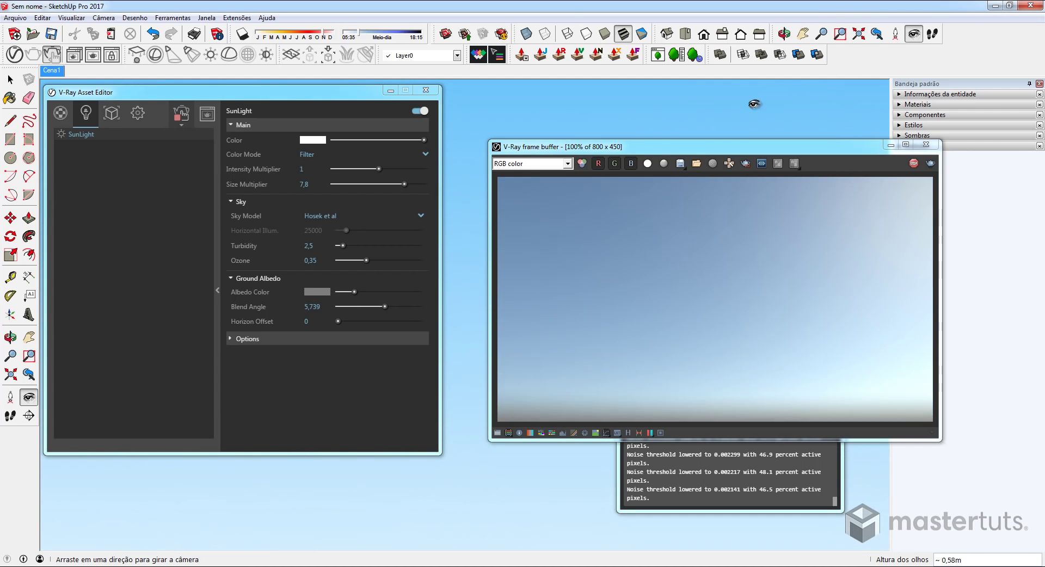
{"action": "mouse_move", "coordinate": [685, 116]}
{"action": "left_mouse_down"}
{"action": "mouse_move", "coordinate": [722, 116]}
{"action": "mouse_move", "coordinate": [659, 111]}
{"action": "mouse_move", "coordinate": [713, 98]}
{"action": "left_mouse_up"}
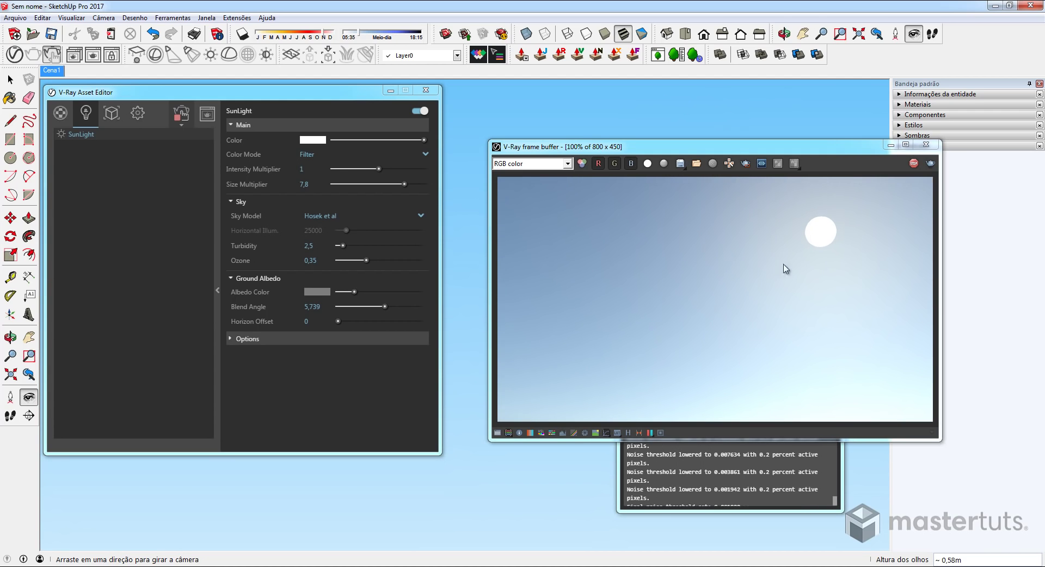
Set the SunLight's Size Multiplier to 20
{"action": "left_click", "coordinate": [306, 184]}
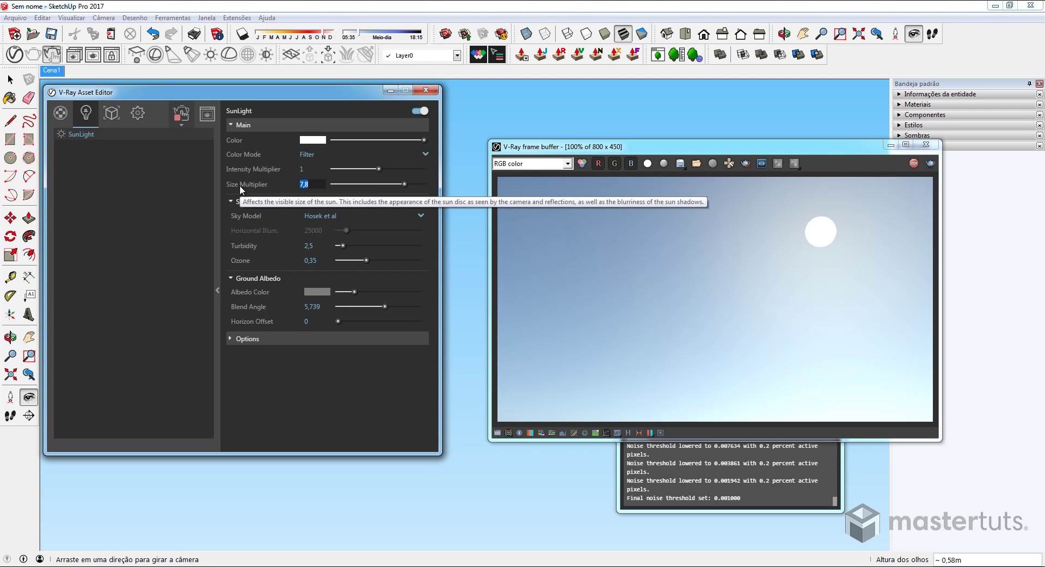
{"action": "type", "text": "20"}
{"action": "key", "text": "Return"}
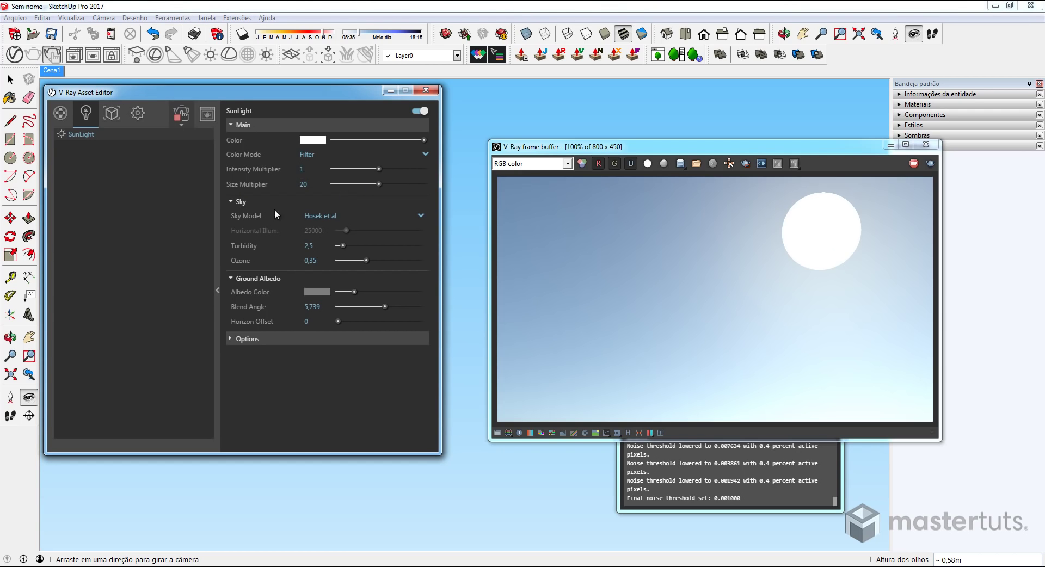
Preview the CIE Clear and CIE Overcast sky models in the render and return the Sky Model to Hosek et al
{"action": "left_click", "coordinate": [421, 215]}
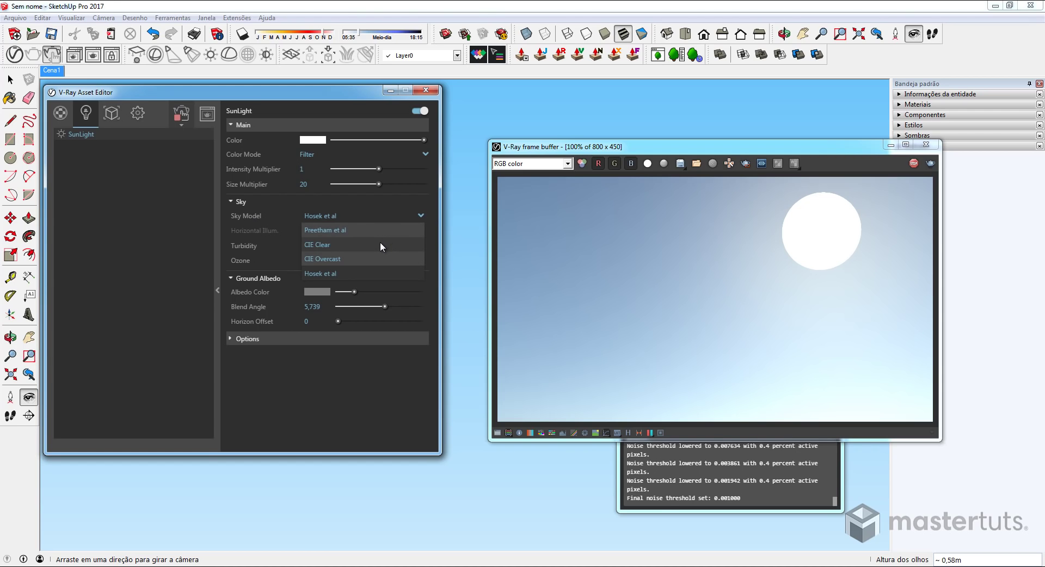
{"action": "left_click", "coordinate": [379, 244]}
{"action": "left_click", "coordinate": [420, 215]}
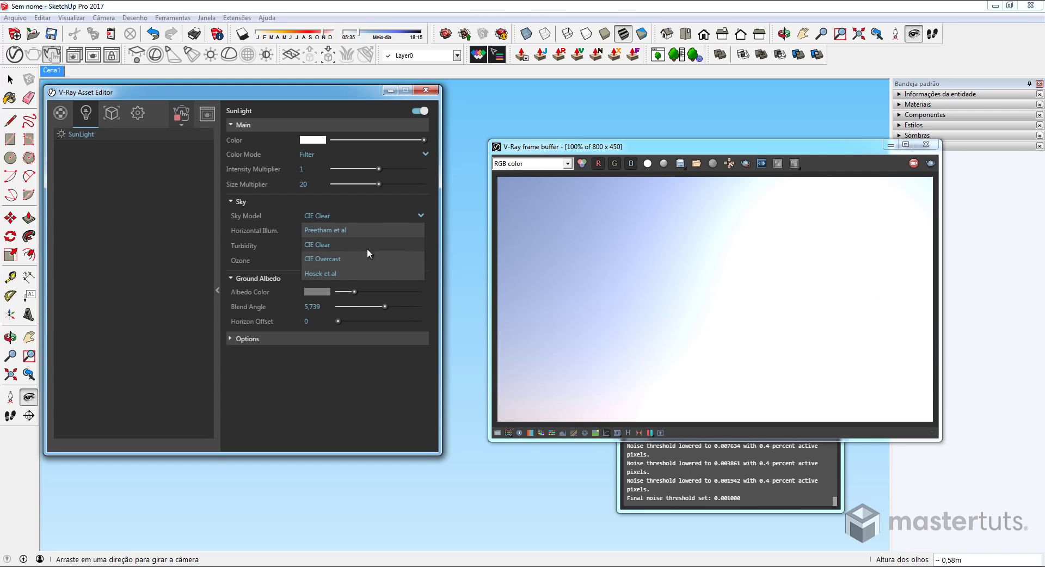
{"action": "left_click", "coordinate": [421, 216]}
{"action": "left_click", "coordinate": [411, 217]}
{"action": "left_click", "coordinate": [370, 259]}
{"action": "left_click", "coordinate": [420, 216]}
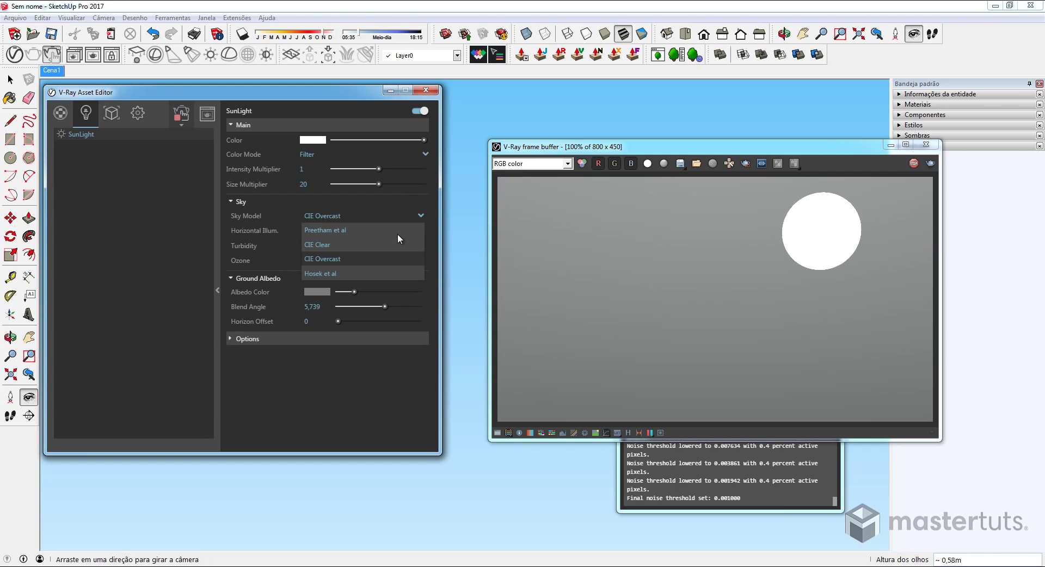
{"action": "left_click", "coordinate": [350, 273]}
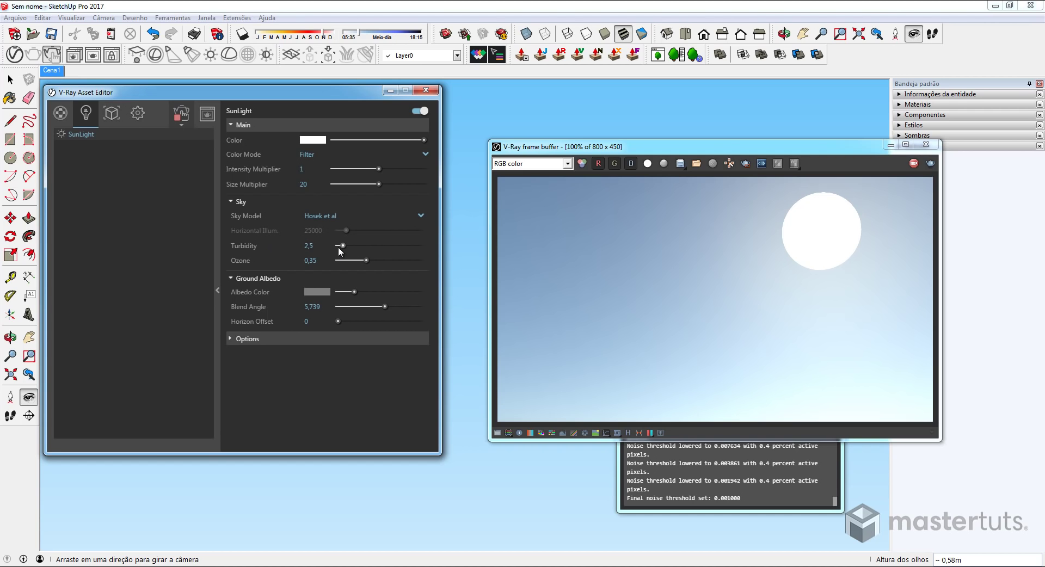
Restore the Cena1 scene view and move the sun's time of day to the morning, keeping the Size Multiplier at 20
{"action": "left_click", "coordinate": [51, 71]}
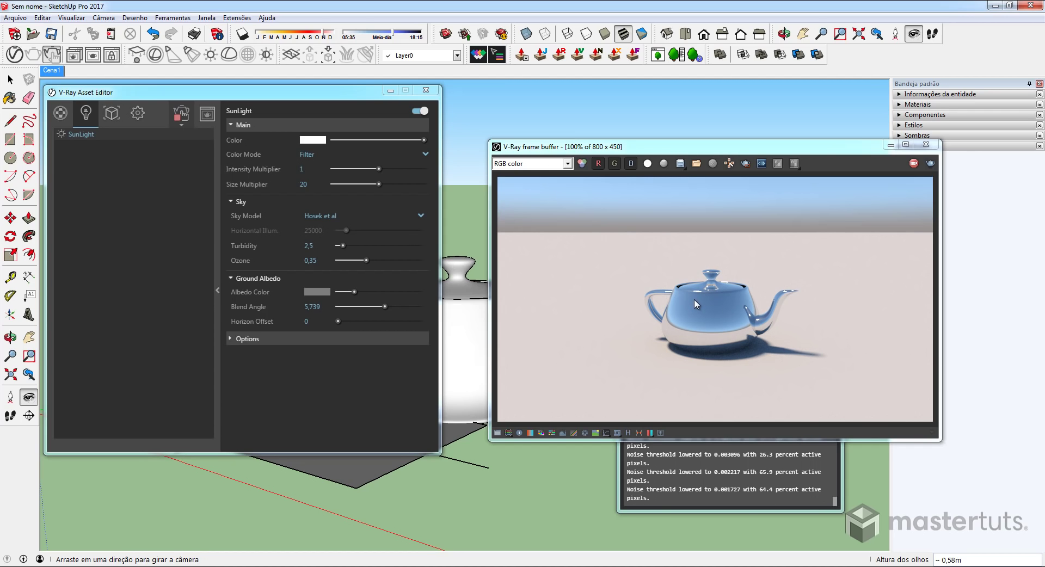
{"action": "left_click", "coordinate": [367, 37]}
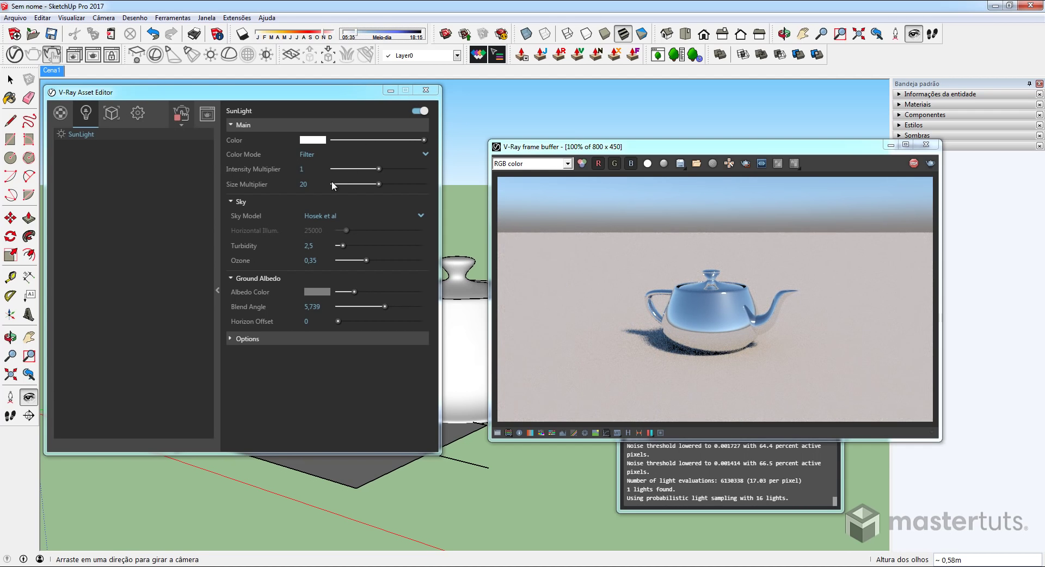
{"action": "left_click", "coordinate": [312, 184]}
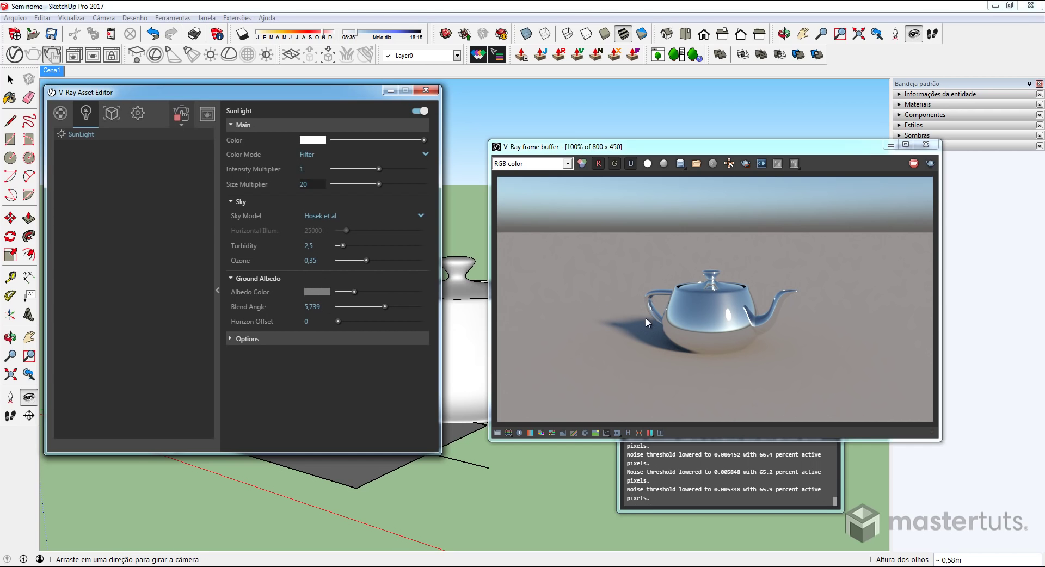
{"action": "key", "text": "Return"}
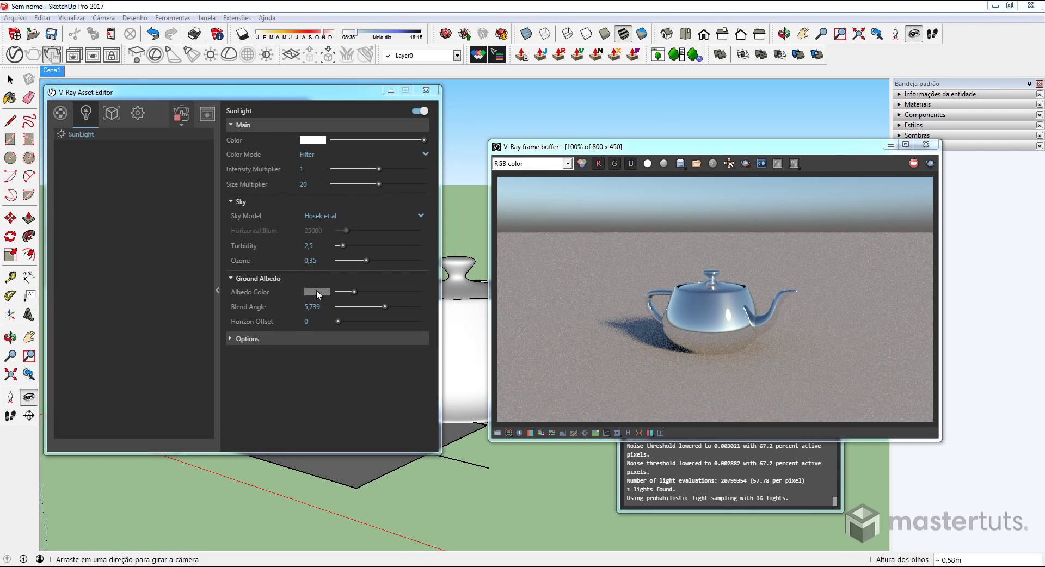
Change the SunLight's ground Albedo Color to a light blue with RGB 157, 196, 219
{"action": "left_click", "coordinate": [319, 291]}
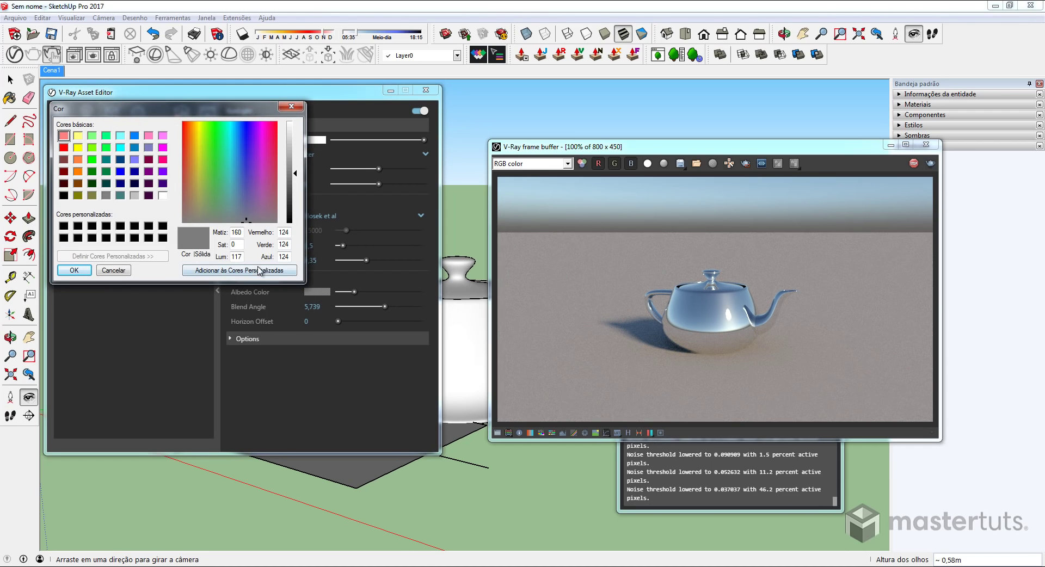
{"action": "left_click", "coordinate": [233, 188]}
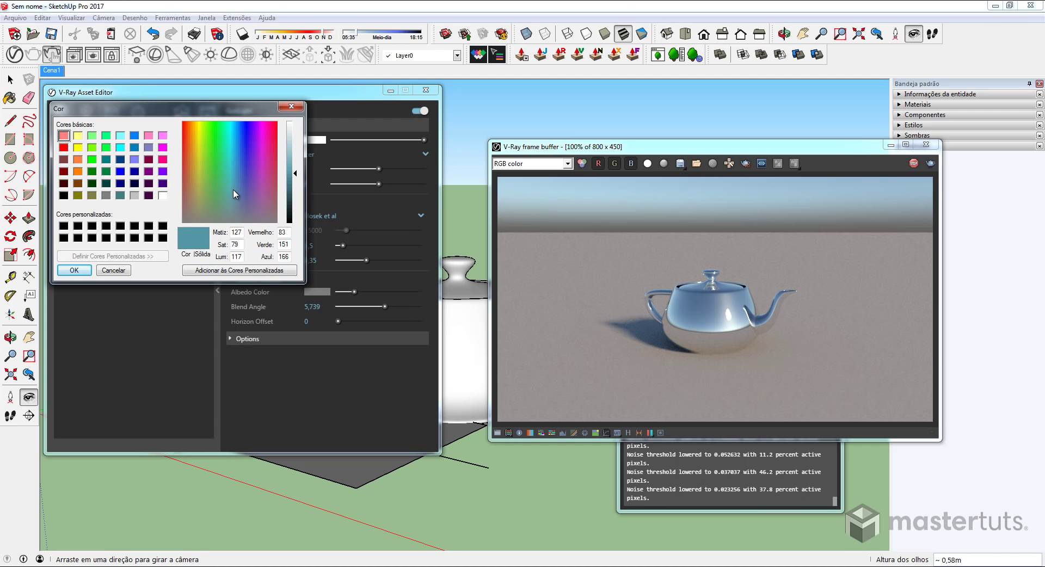
{"action": "left_click_drag", "start_coordinate": [233, 189], "coordinate": [287, 148]}
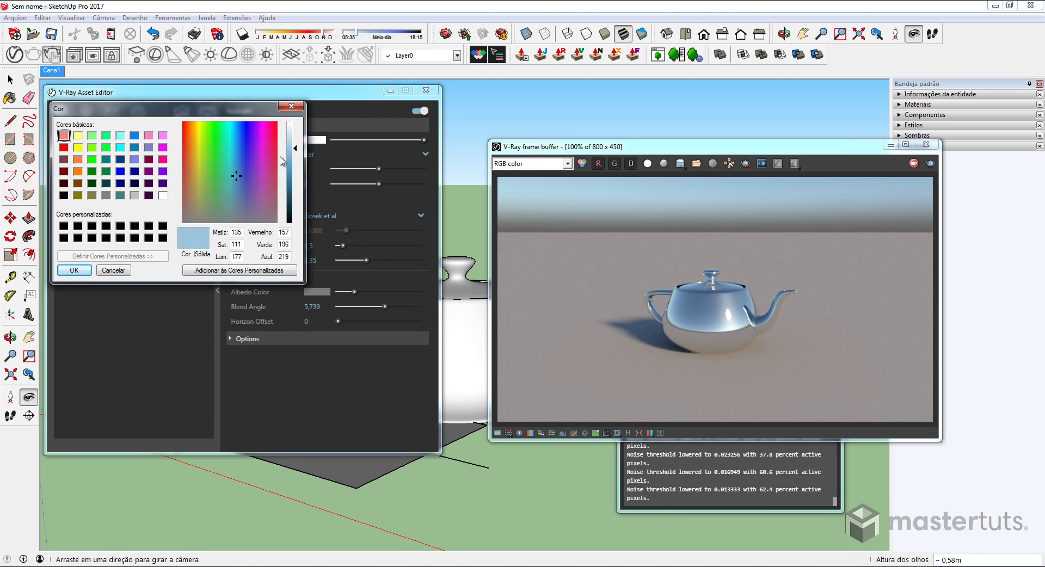
{"action": "left_click", "coordinate": [76, 270]}
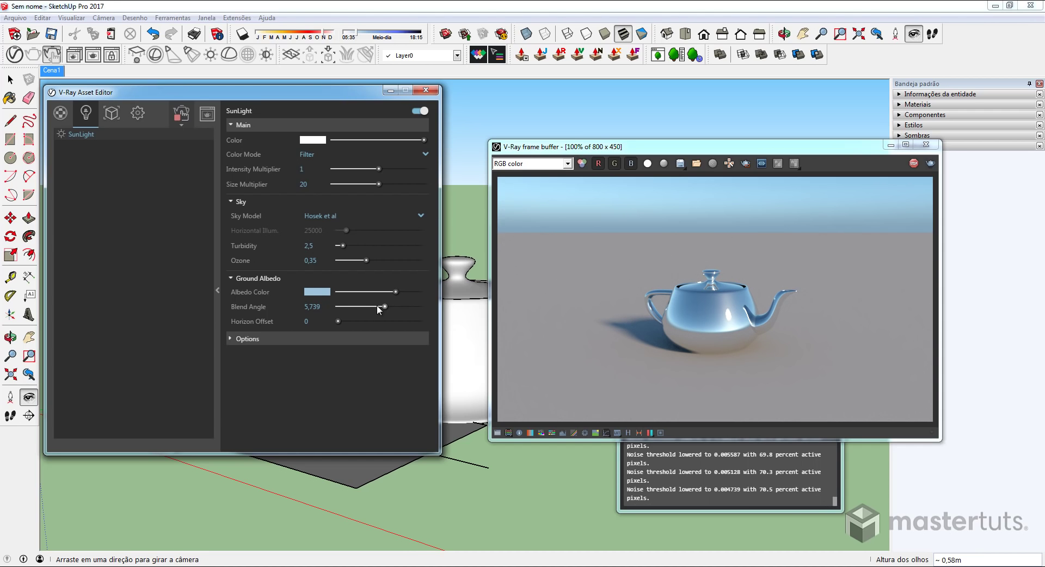
Lower the ground albedo's Blend Angle to 0 and show the SunLight's additional Options
{"action": "left_click_drag", "start_coordinate": [384, 305], "coordinate": [338, 308]}
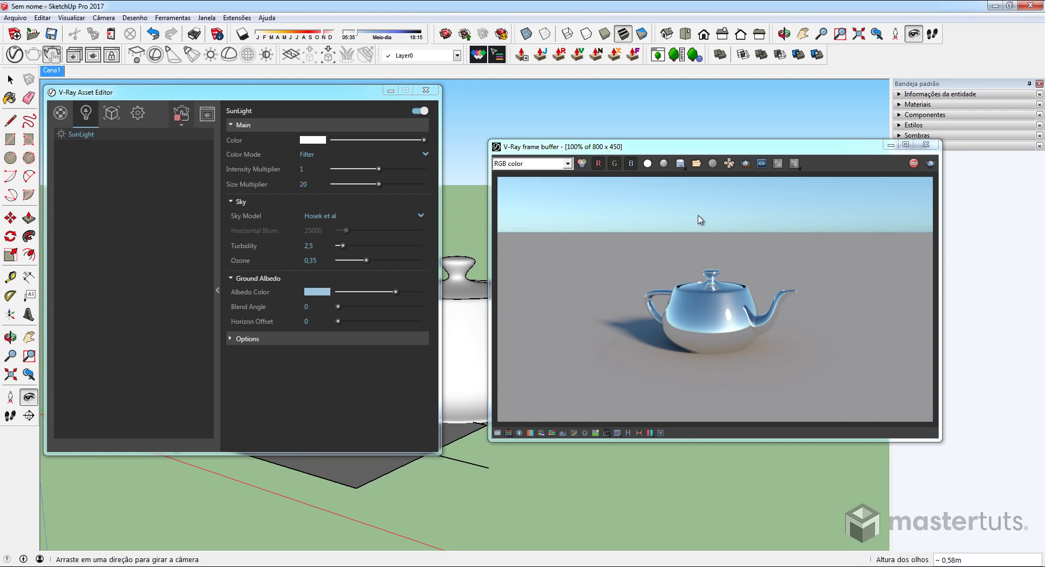
{"action": "left_click", "coordinate": [275, 347]}
{"action": "left_click", "coordinate": [259, 341]}
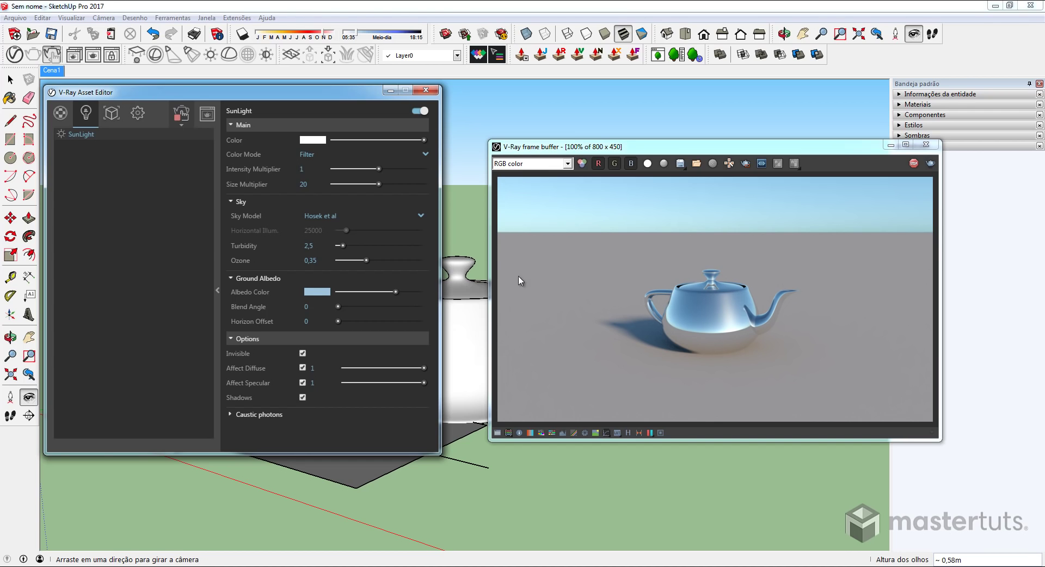
Turn off the Background texture in the Environment section of the V-Ray render settings
{"action": "left_click", "coordinate": [137, 112]}
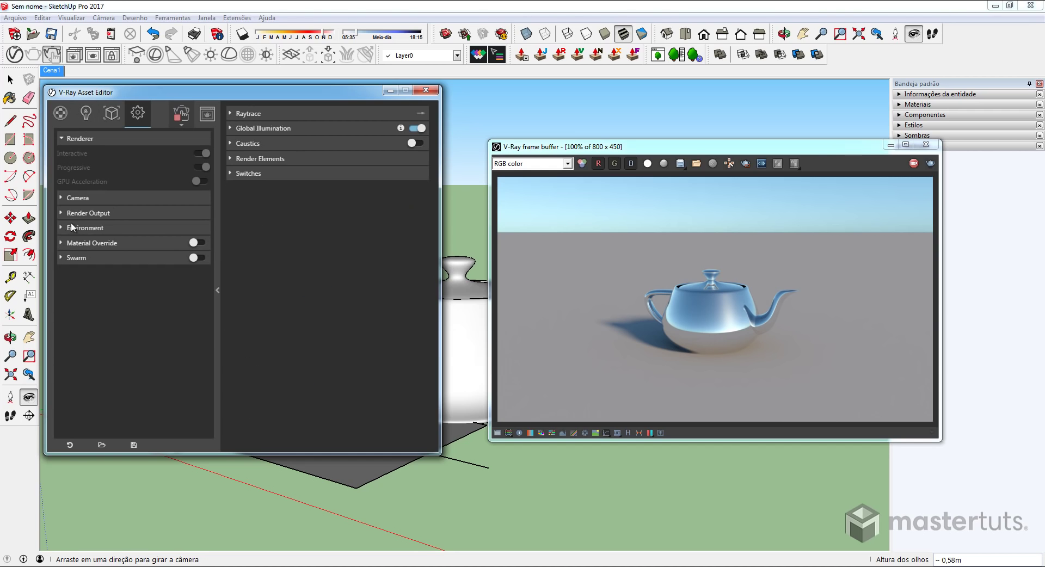
{"action": "left_click", "coordinate": [63, 228]}
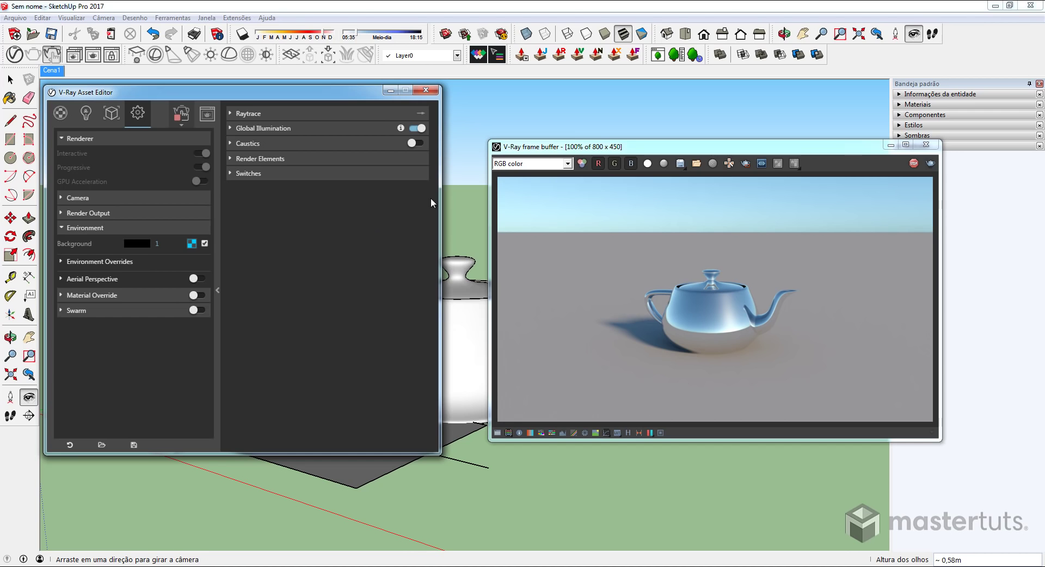
{"action": "left_click", "coordinate": [205, 244]}
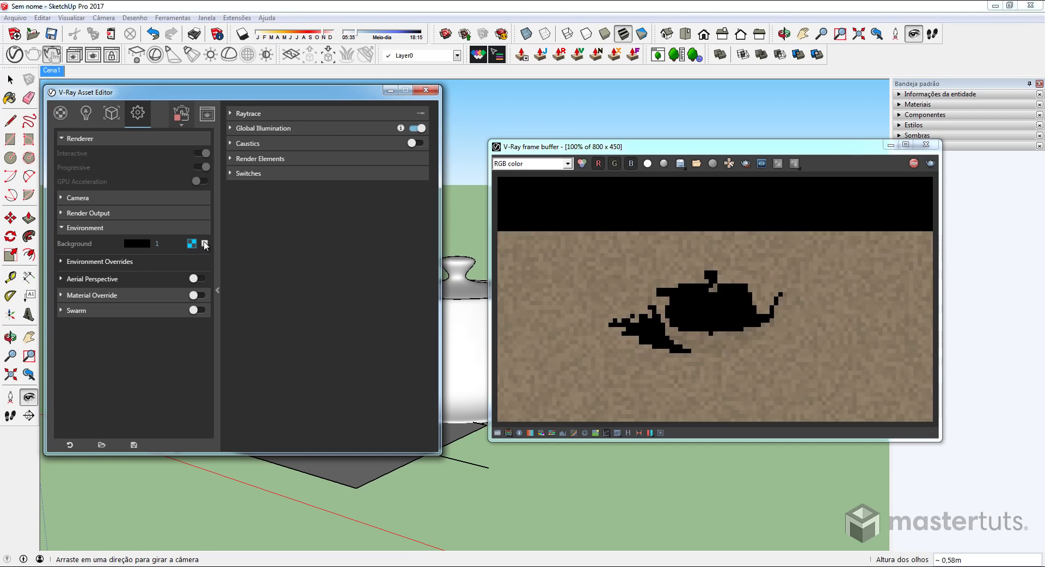